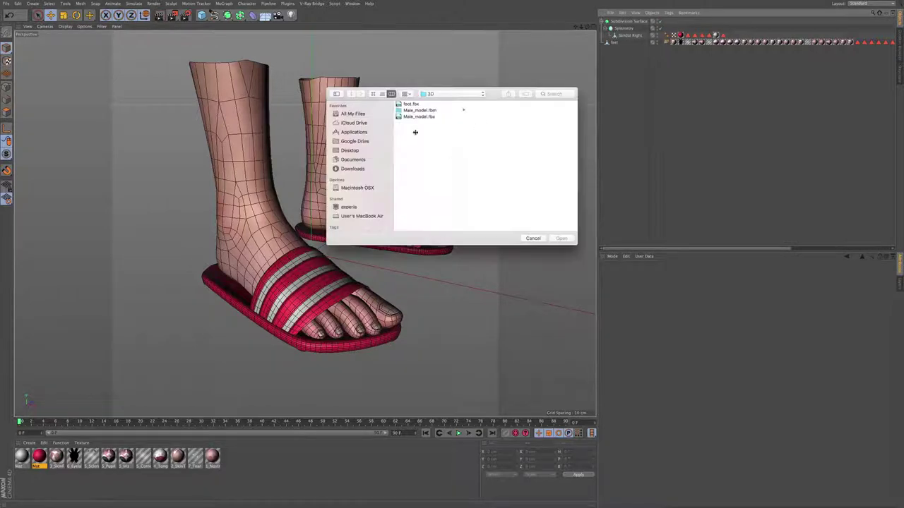
Import foot.fbx into the scene, keeping the offered FBX import settings
click(411, 106)
click(561, 238)
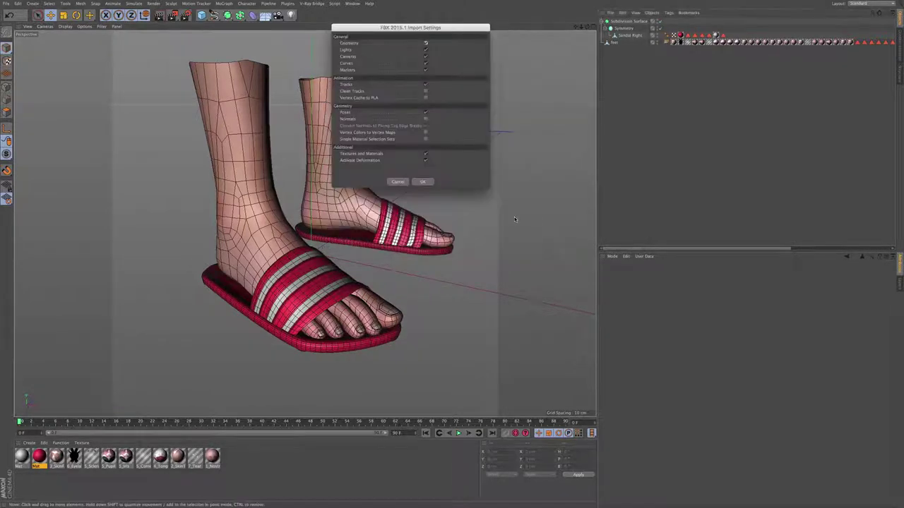
click(422, 181)
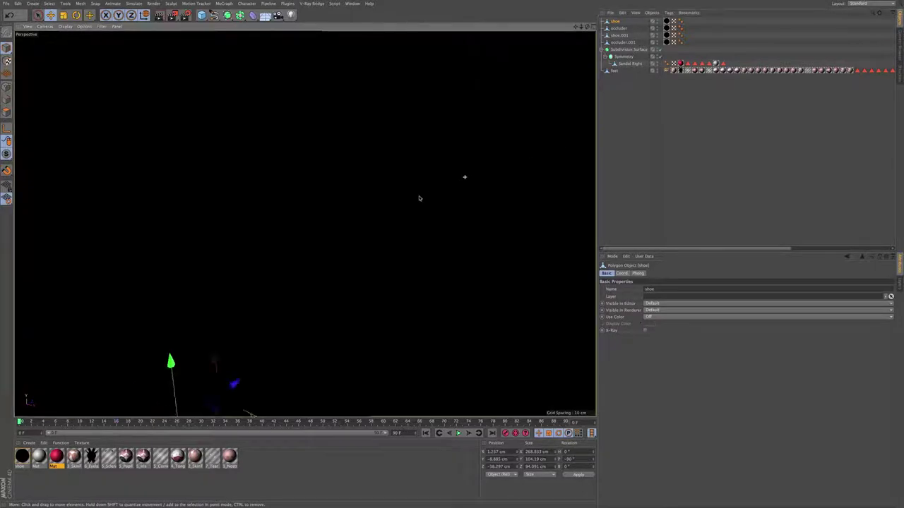
Clear the image texture from the shoe material's color channel
alt+right_drag(361, 221, 355, 232)
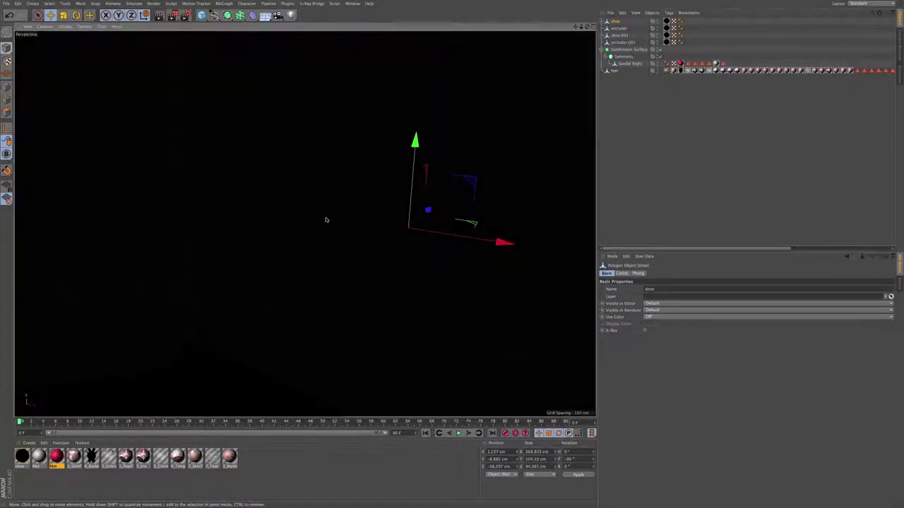
scroll(303, 223, down, 5)
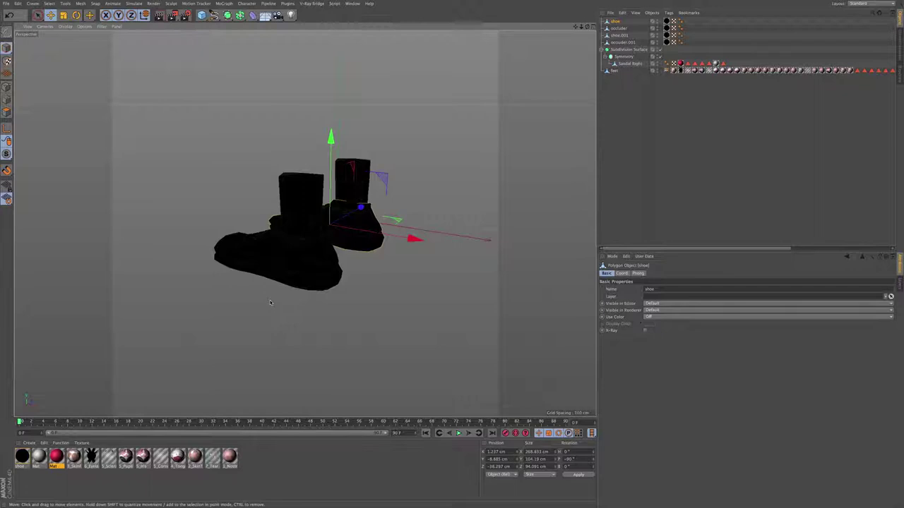
alt+drag(321, 236, 332, 268)
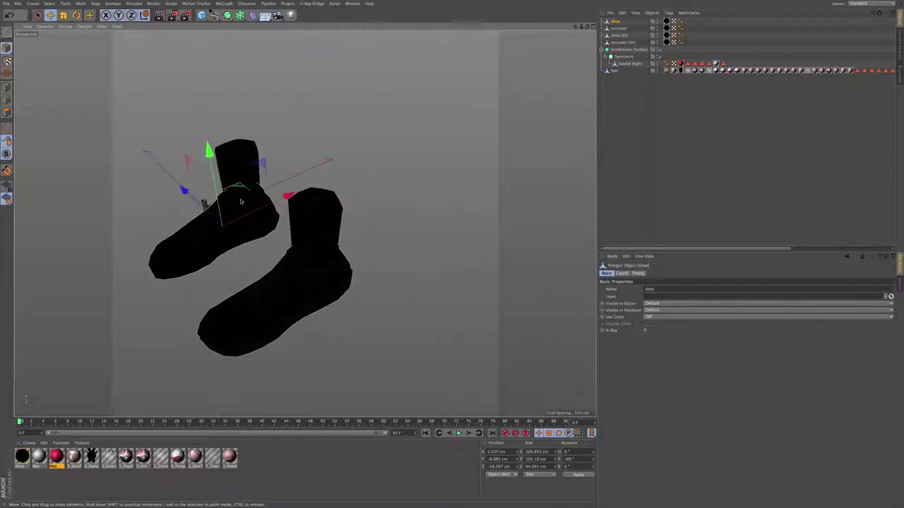
alt+middle_drag(241, 202, 329, 219)
alt+drag(329, 219, 423, 219)
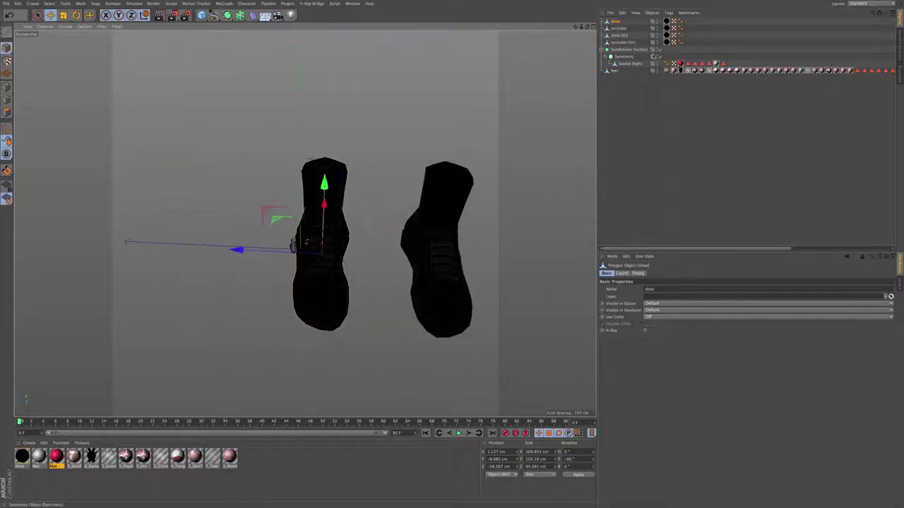
click(22, 457)
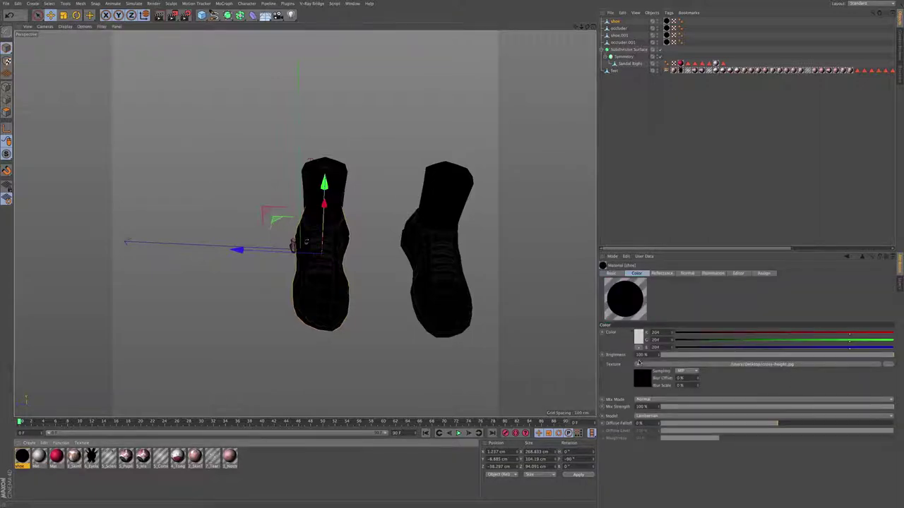
click(637, 364)
click(649, 151)
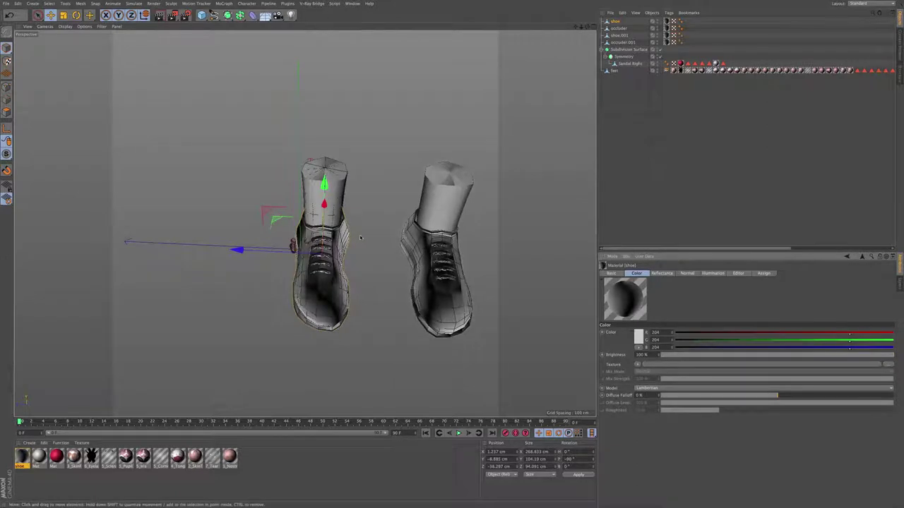
Set the project's view clipping to Medium
scroll(313, 250, down, 4)
scroll(313, 250, up, 10)
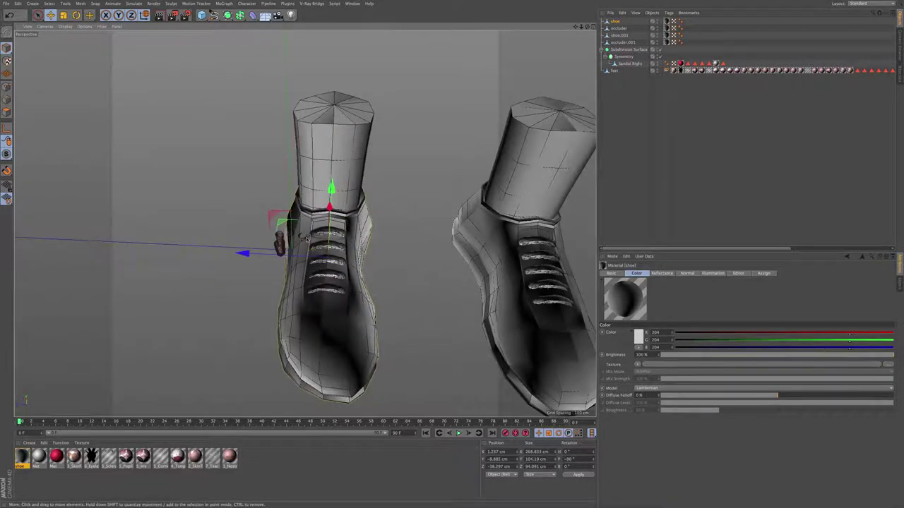
alt+drag(306, 240, 364, 249)
key(ctrl+d)
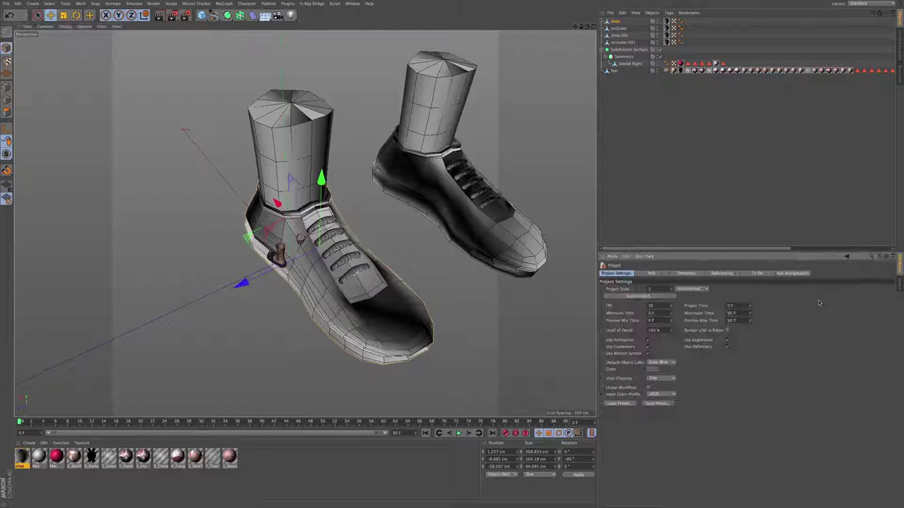
click(662, 379)
click(667, 401)
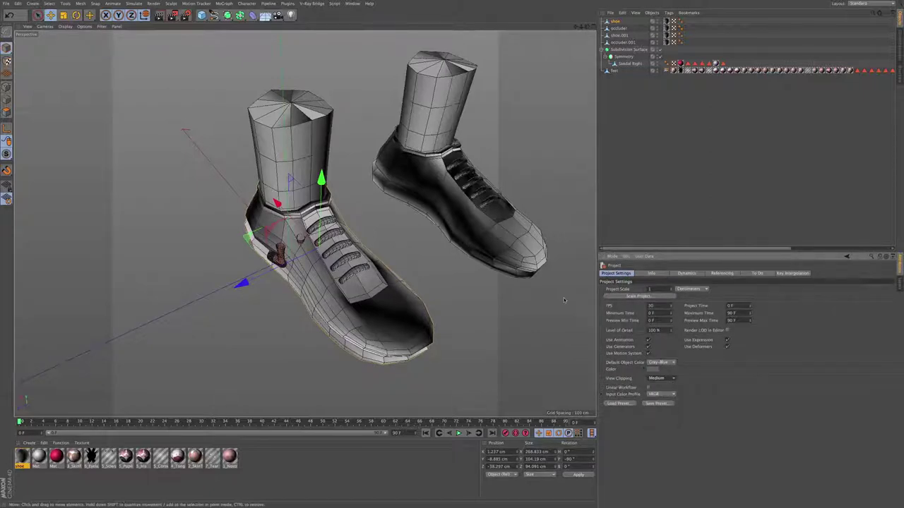
Parent the sandals' Subdivision Surface under the feet object and select the feet
scroll(293, 293, up, 5)
scroll(294, 293, down, 5)
scroll(289, 268, up, 10)
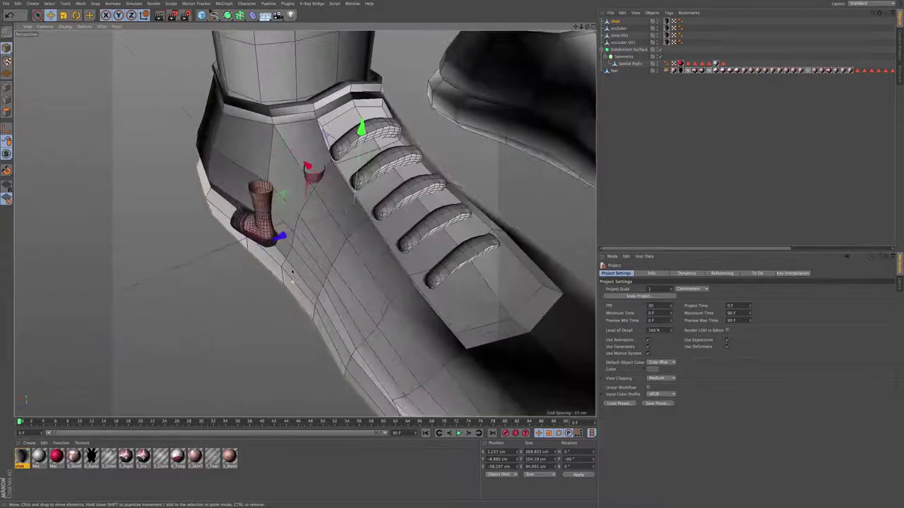
scroll(288, 245, down, 10)
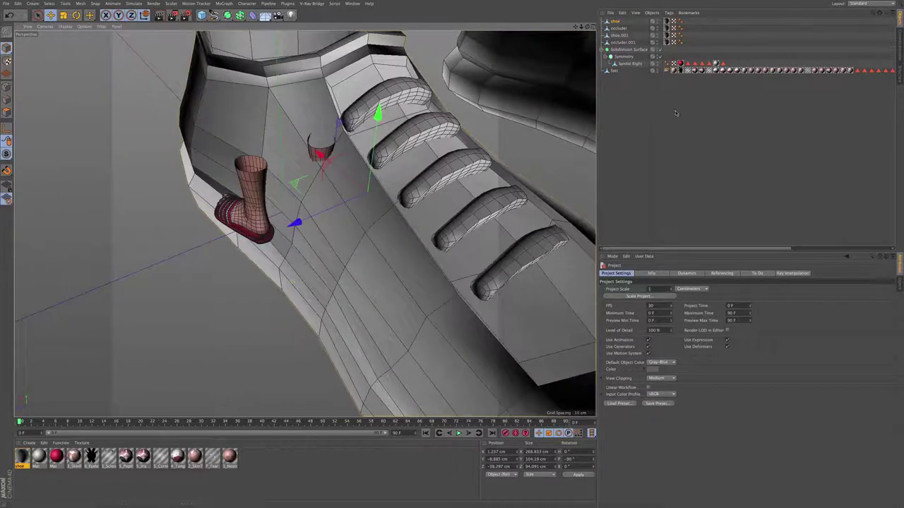
click(605, 53)
click(602, 49)
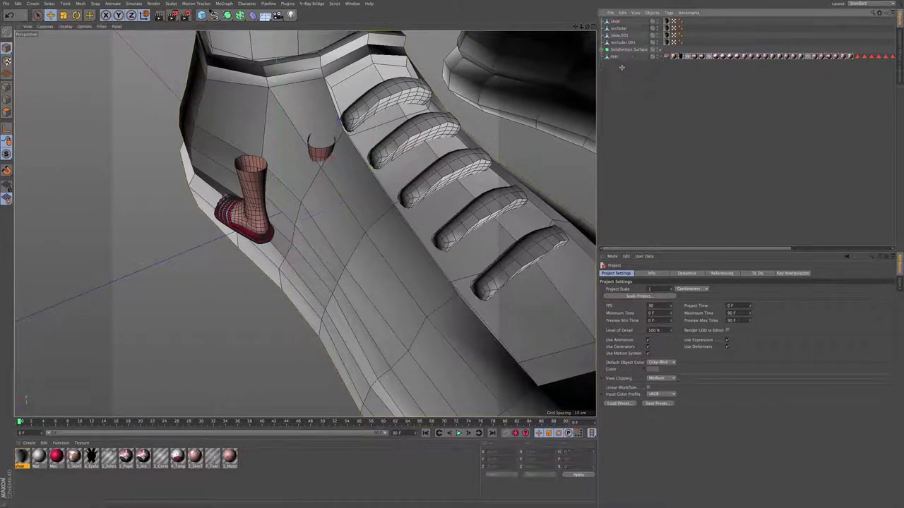
drag(615, 50, 615, 57)
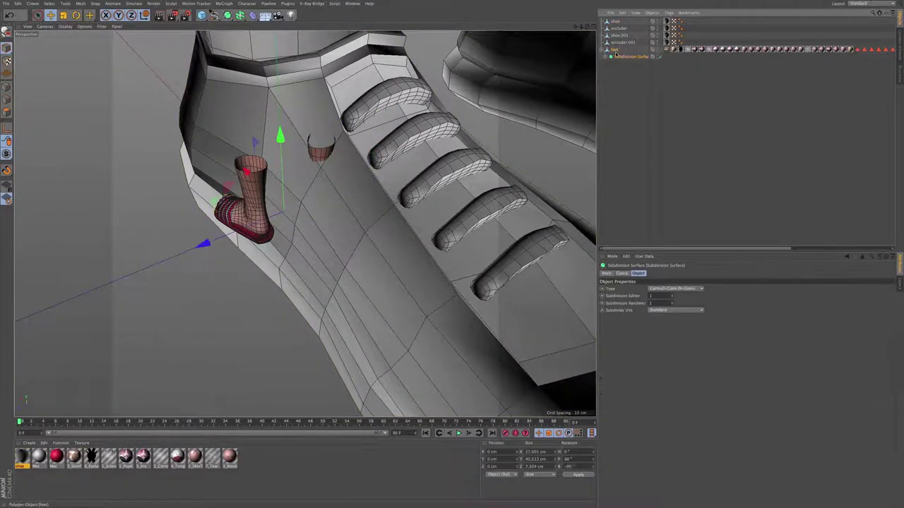
click(614, 50)
Rotate the feet and sandals around the vertical axis to a heading of 270°, matching the shoes' direction
scroll(373, 172, down, 10)
alt+middle_drag(369, 158, 319, 197)
key(e)
key(r)
key(e)
key(r)
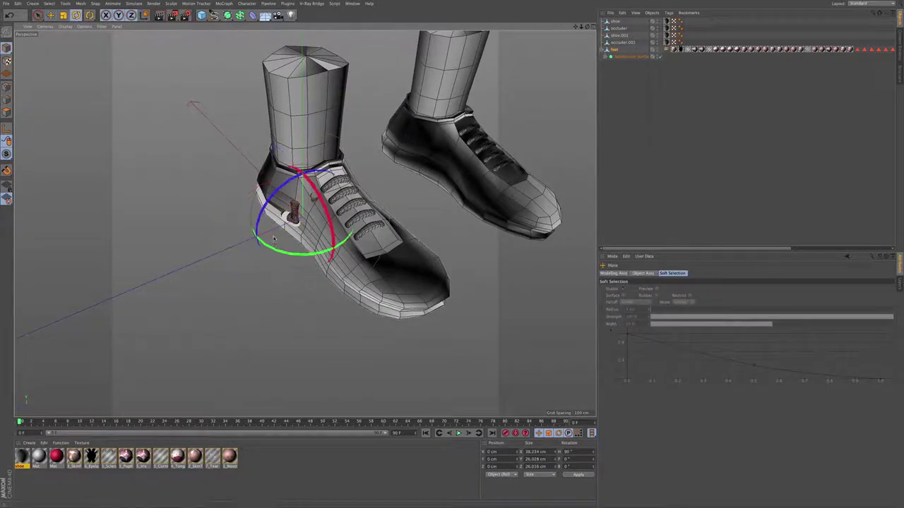
drag(278, 243, 340, 183)
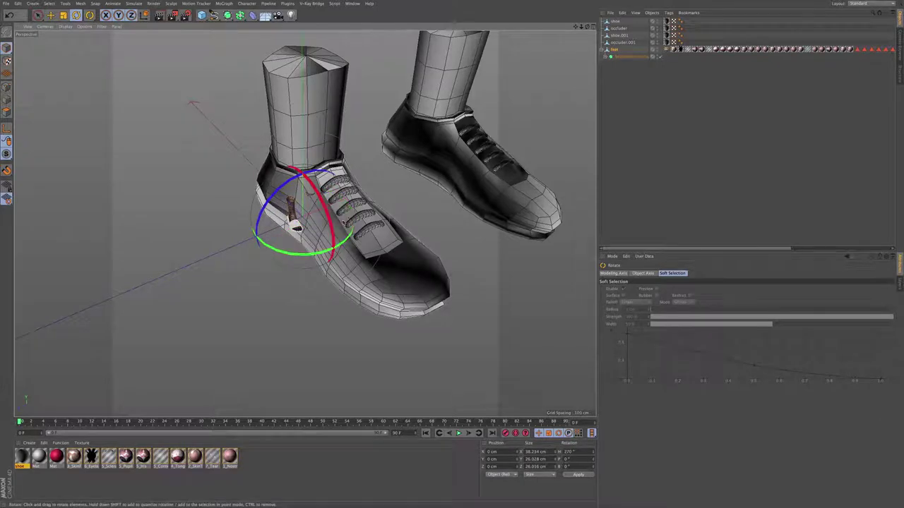
key(e)
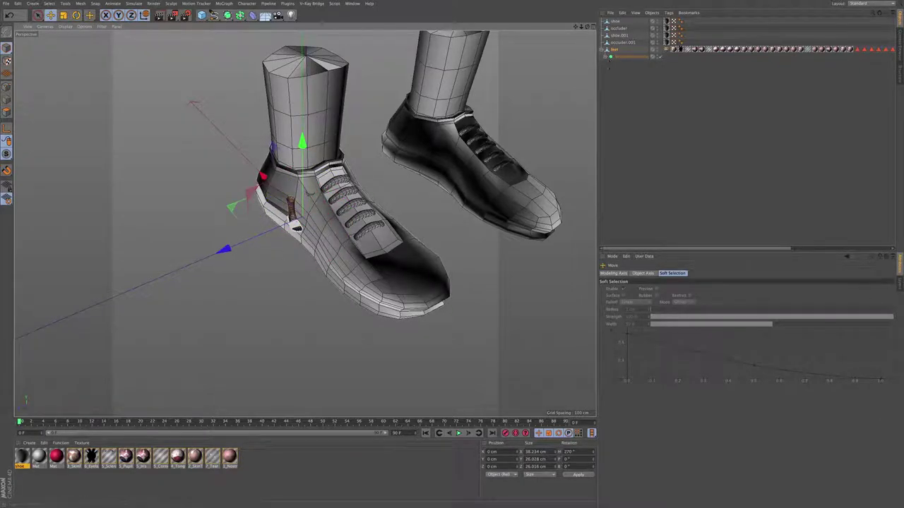
Scale the feet and sandals up uniformly to about 382 × 260 × 260 cm
click(613, 49)
key(t)
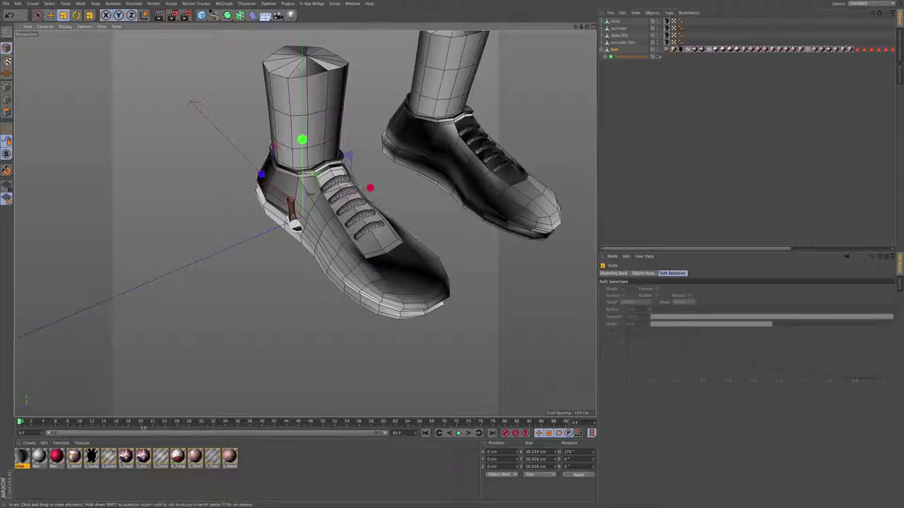
drag(327, 303, 896, 21)
drag(298, 207, 303, 208)
key(e)
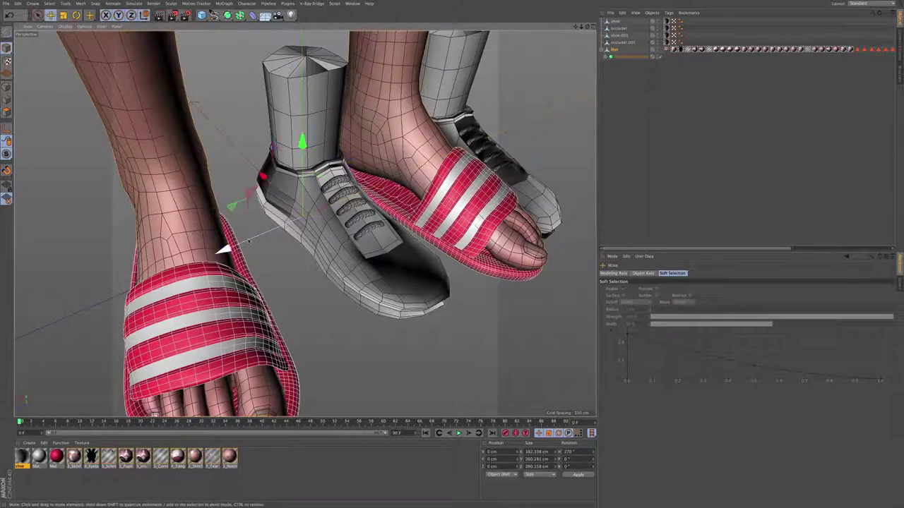
Move the feet and sandals along Z to about -178 cm, towards the imported shoes
drag(225, 249, 361, 192)
alt+drag(428, 188, 425, 190)
alt+middle_drag(425, 191, 263, 262)
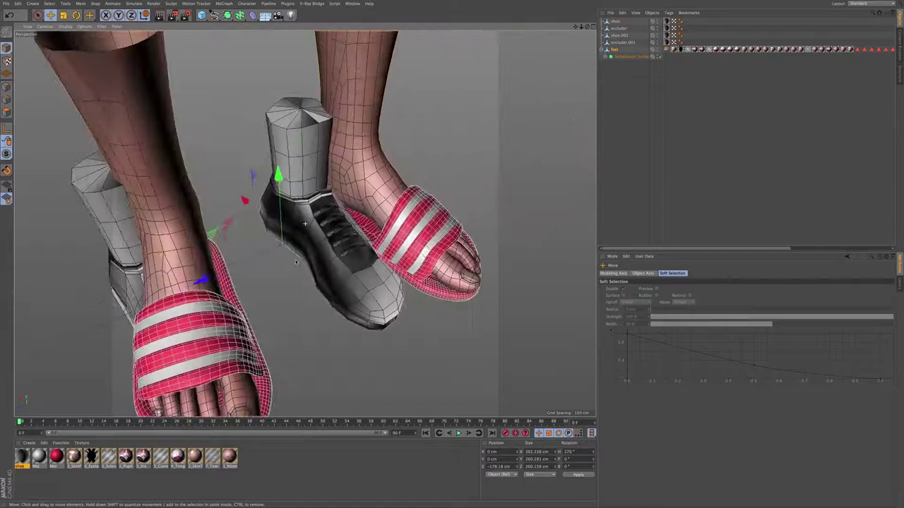
alt+drag(263, 263, 161, 244)
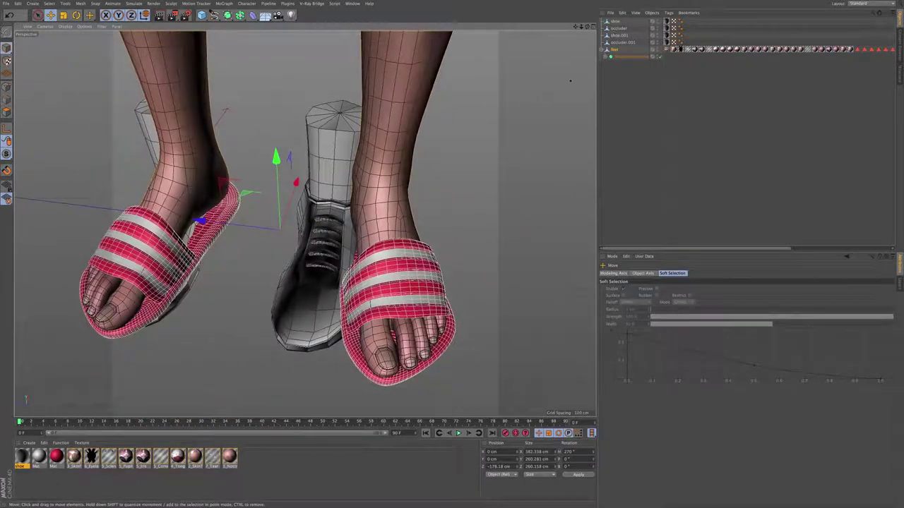
Take the sandals' Subdivision Surface out of the feet hierarchy and hide the feet object
drag(613, 57, 614, 69)
click(614, 50)
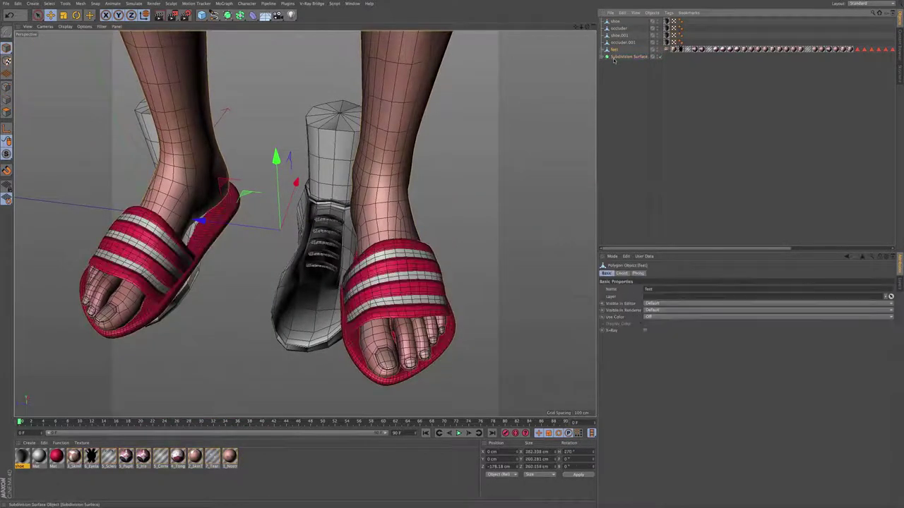
key(Delete)
key(ctrl+z)
click(657, 49)
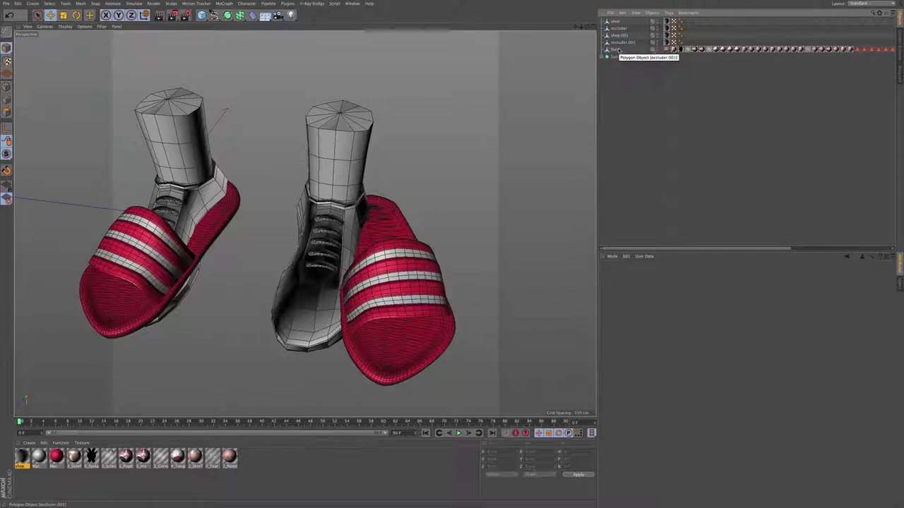
Copy the sandals' Subdivision Surface into the feet object and make the original editable
click(619, 49)
click(621, 57)
click(602, 57)
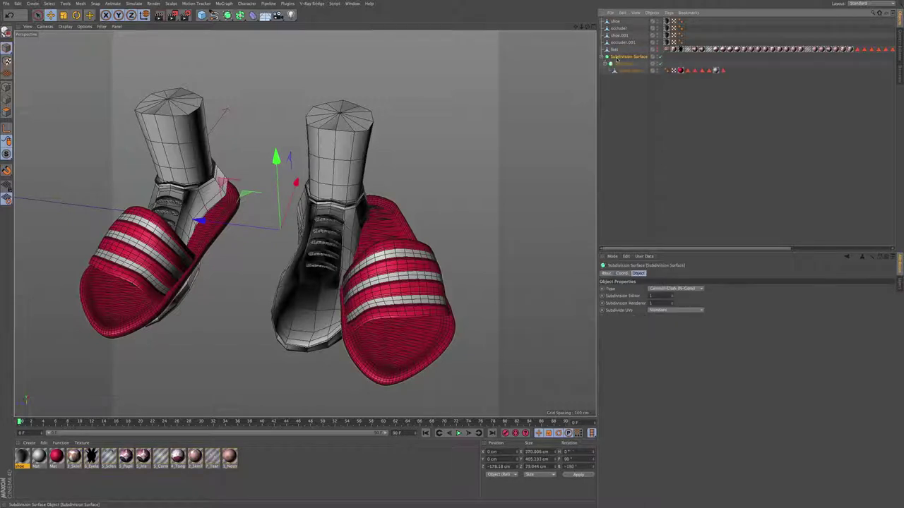
mouse_move(615, 60)
ctrl+mouse_down()
mouse_move(620, 89)
mouse_move(615, 50)
ctrl+mouse_up()
key(c)
drag(616, 50, 624, 159)
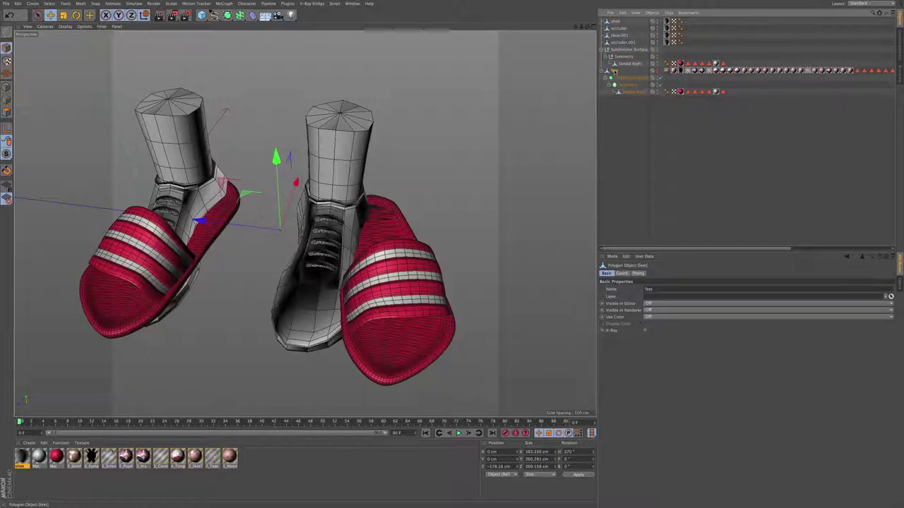
Group the feet object with its sandal copy in a null named "back up"
key(alt+g)
double_click(616, 71)
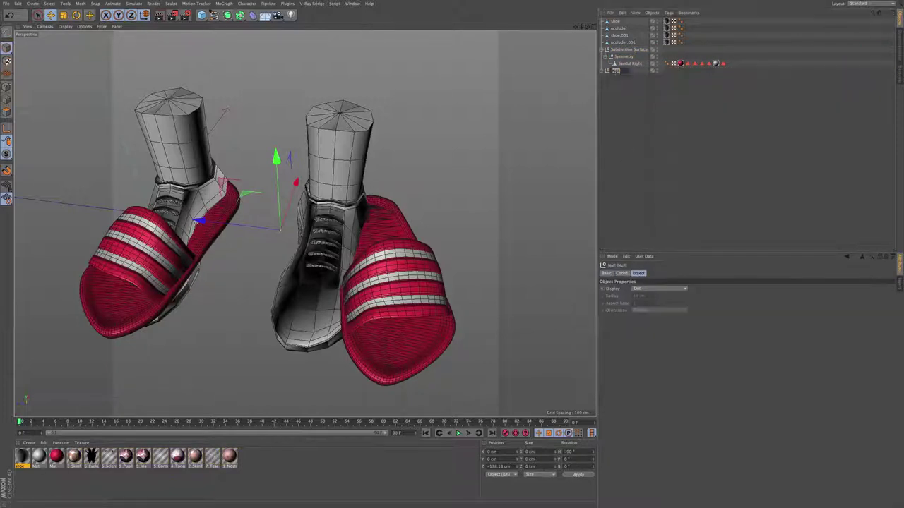
click(616, 72)
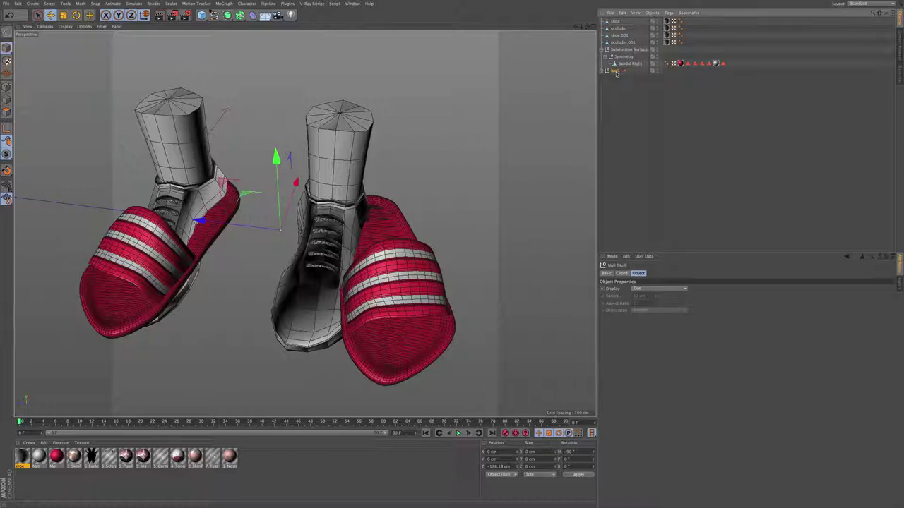
Move Sandal Right out of its converted hierarchy to the top level and delete the leftover Subdivision Surface parent
drag(622, 86, 622, 86)
click(626, 50)
key(Delete)
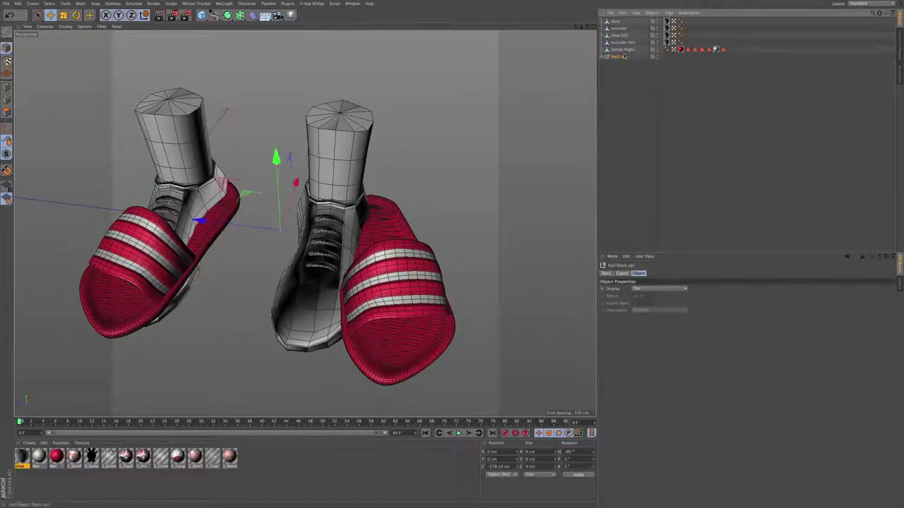
Rename the Sandal Right object as Sandal
click(624, 50)
double_click(625, 50)
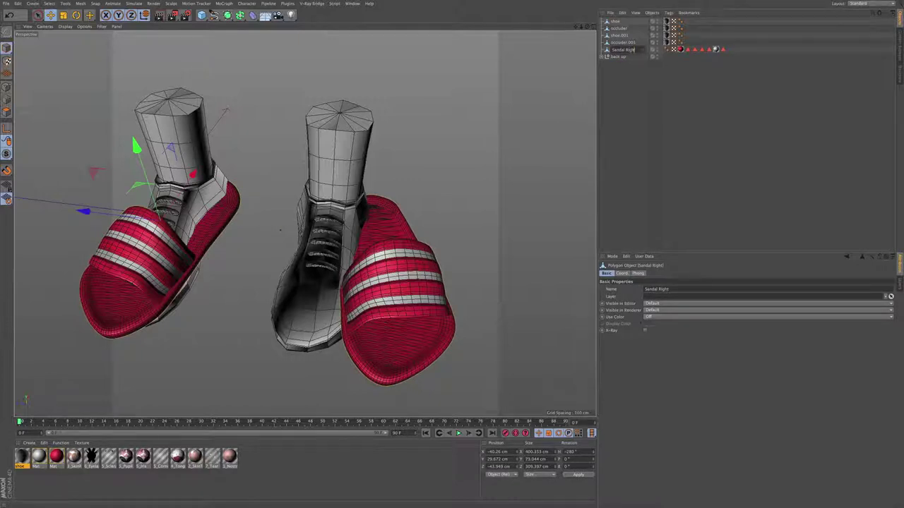
click(616, 93)
click(617, 50)
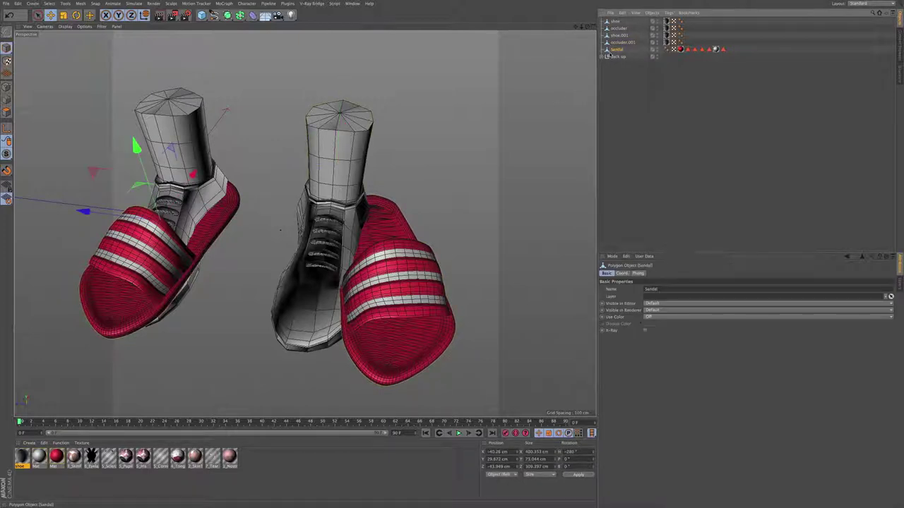
Delete the Sandal object and copy the Symmetry with its Sandal Right mesh out of the back up group
key(Delete)
click(610, 50)
click(601, 49)
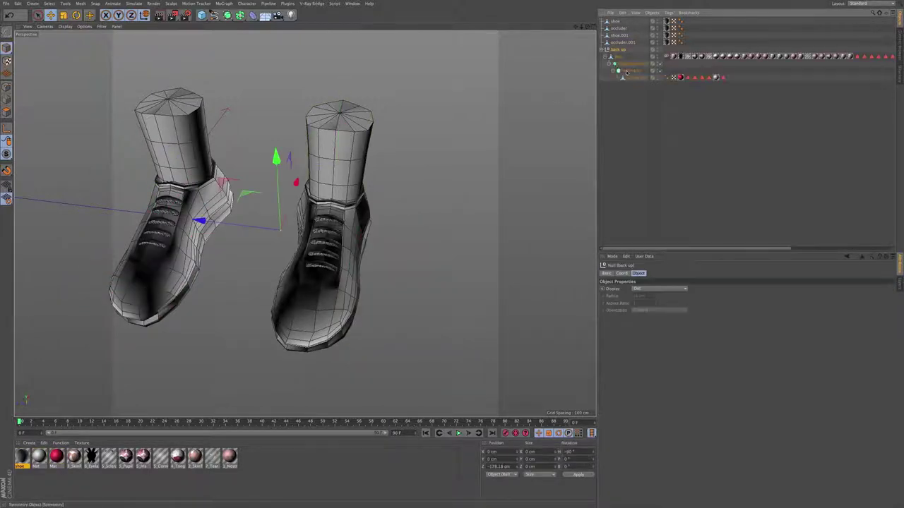
ctrl+drag(632, 101, 633, 102)
click(602, 50)
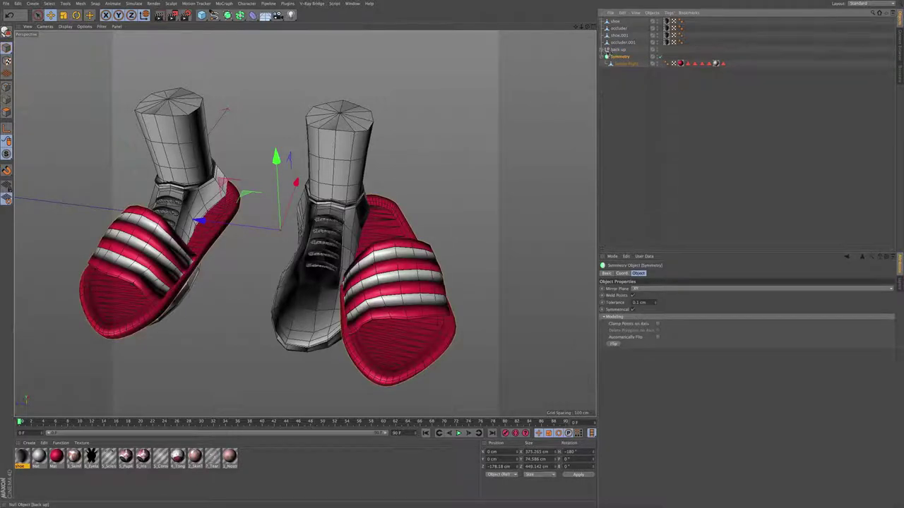
click(613, 50)
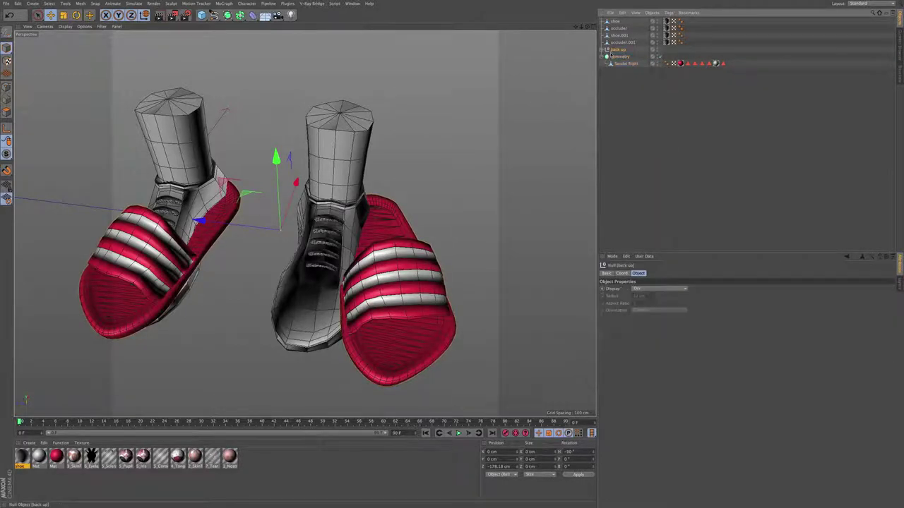
click(625, 63)
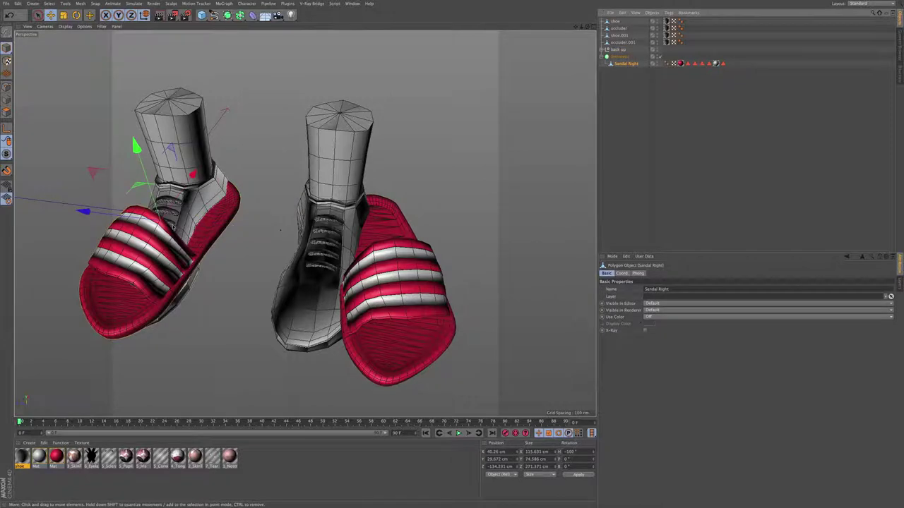
Move Sandal Right onto its shoe at about X 8 cm, Y 11 cm and rotate its heading to about -92.3°
drag(193, 174, 204, 160)
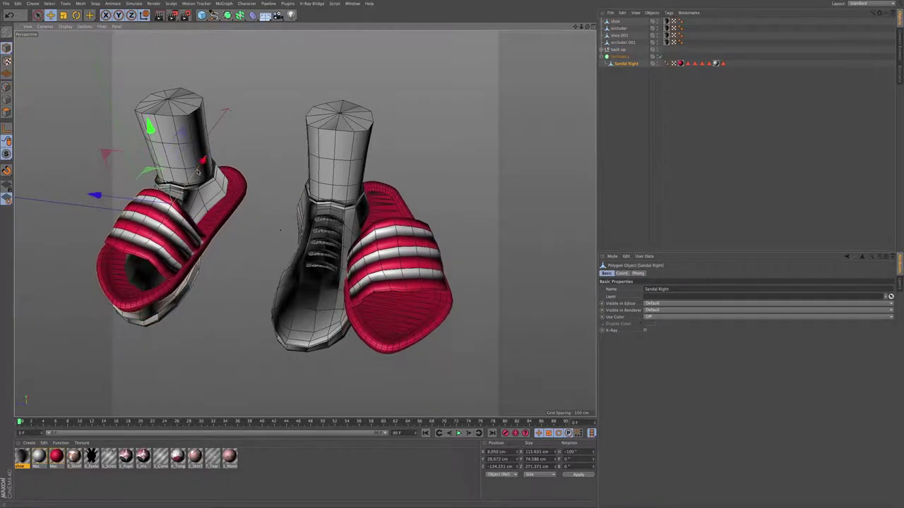
drag(149, 126, 156, 144)
key(r)
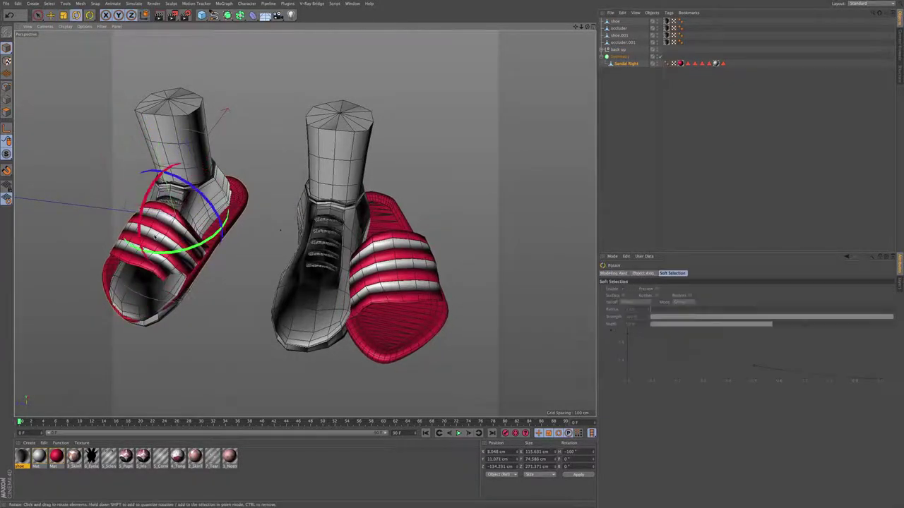
drag(159, 256, 172, 253)
alt+middle_drag(198, 195, 271, 234)
alt+drag(348, 268, 408, 210)
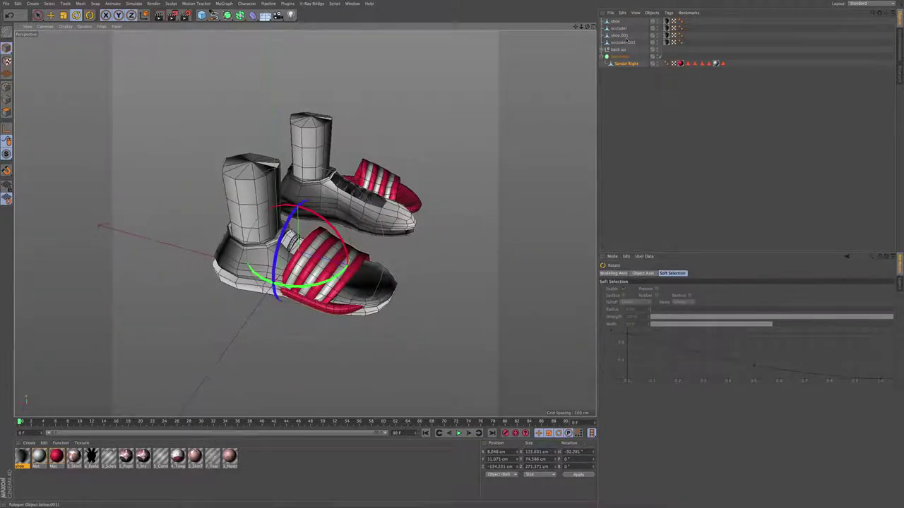
Put the shoe and shoe.001 objects in the back up group and toggle the group's viewport visibility, leaving it shown
click(619, 24)
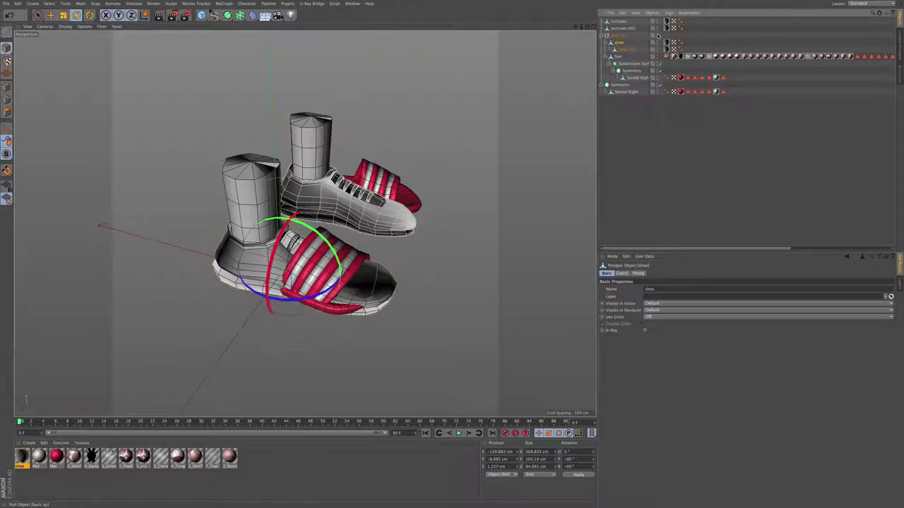
click(656, 35)
click(605, 37)
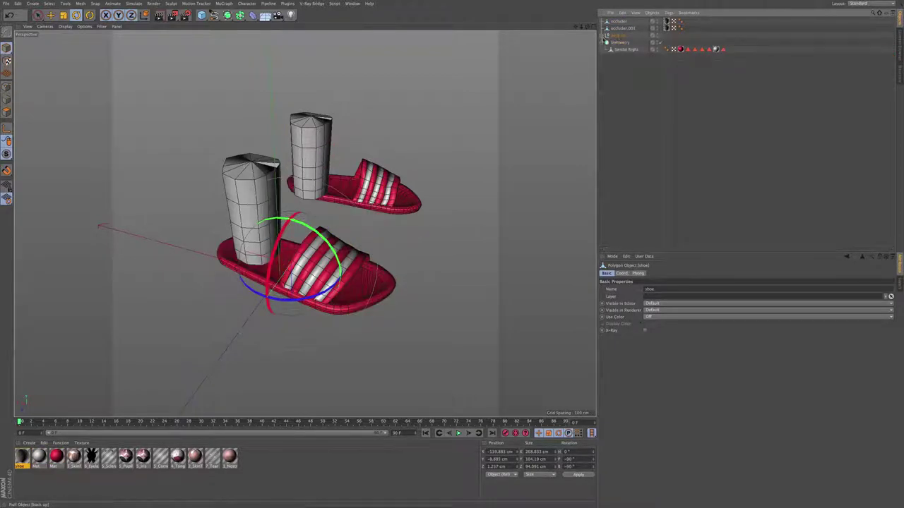
click(657, 36)
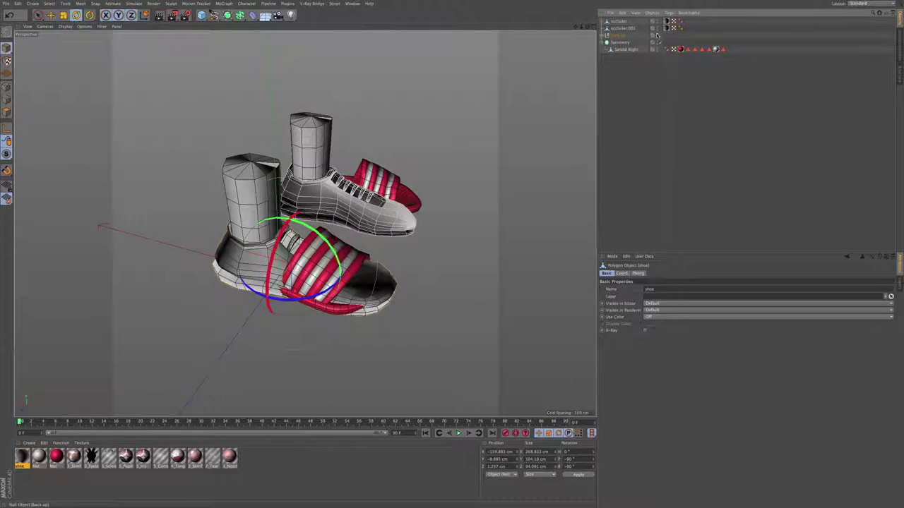
click(657, 35)
click(657, 35)
click(647, 92)
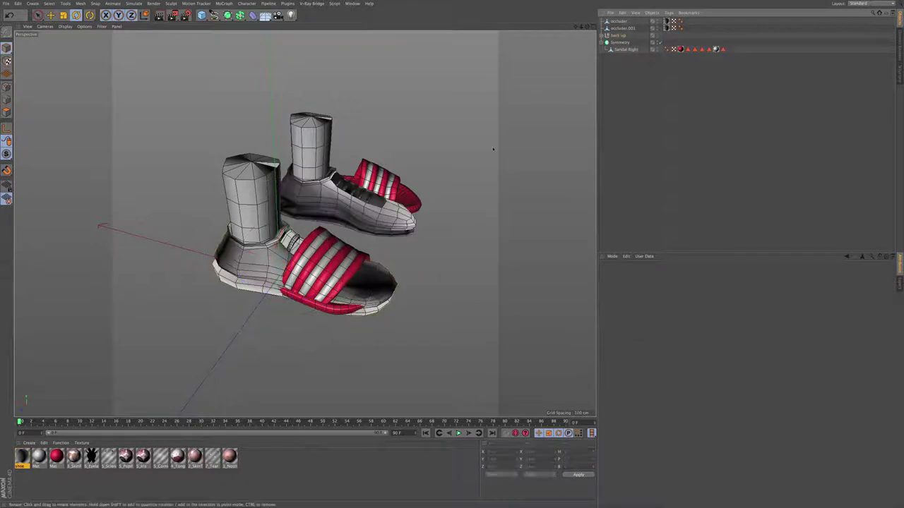
Shift the Symmetry object sideways along its Z axis to bring the mirrored sandal closer to the second shoe
click(603, 36)
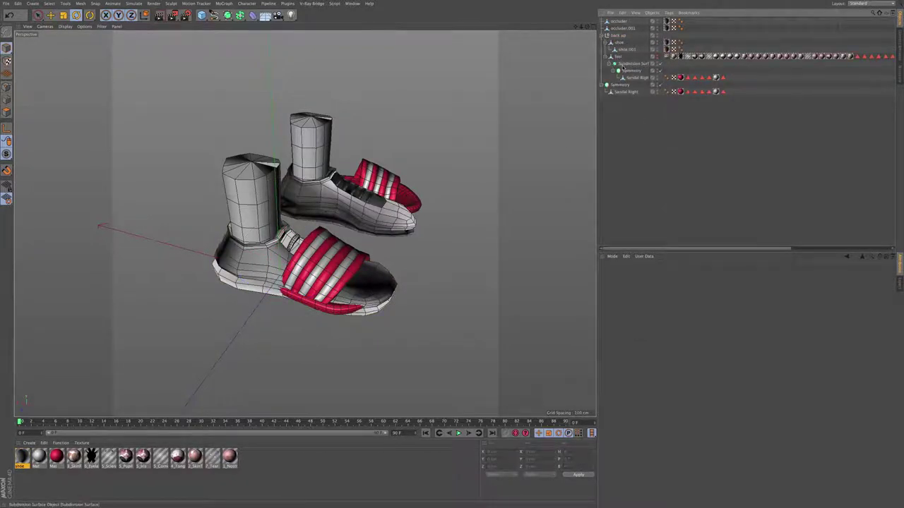
click(622, 49)
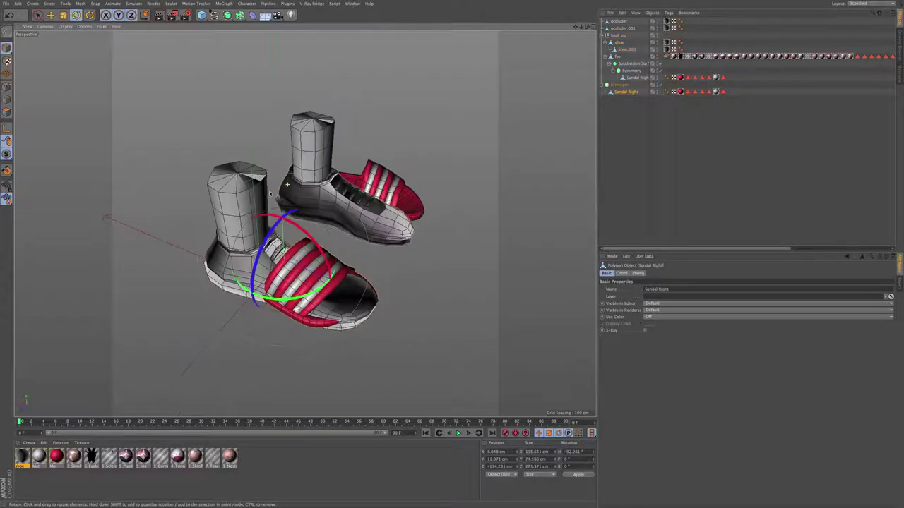
alt+drag(269, 193, 381, 170)
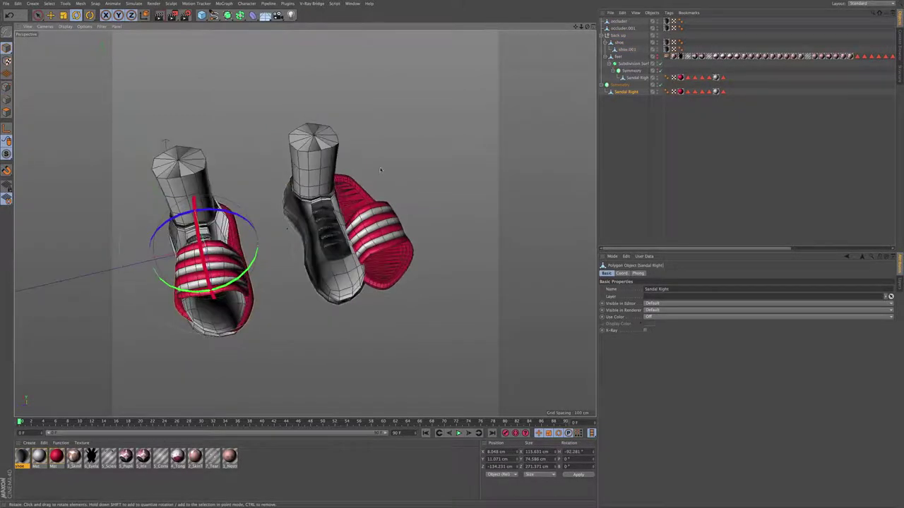
click(619, 84)
key(e)
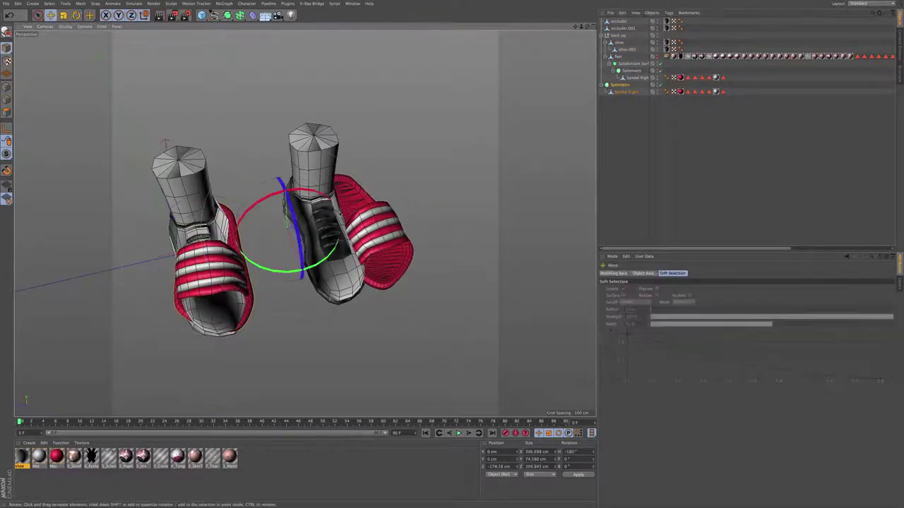
drag(273, 222, 229, 240)
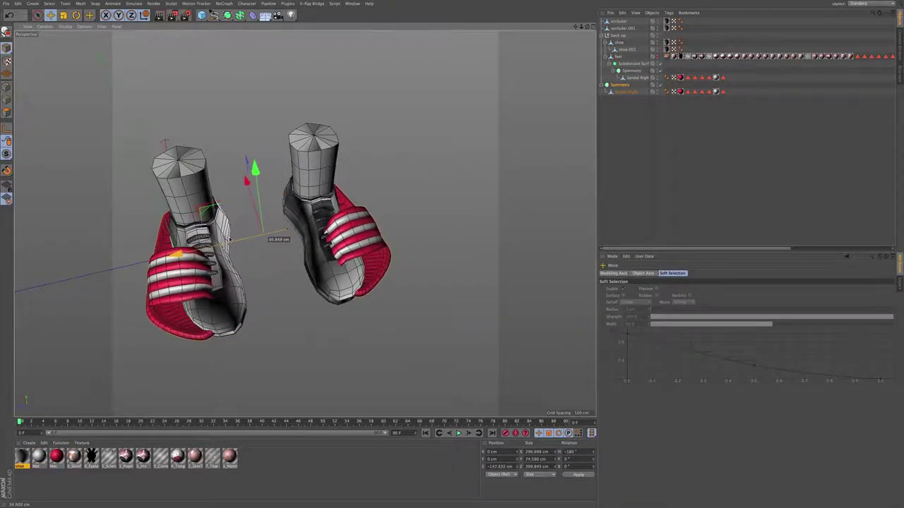
Move Sandal Right along Z to about -103.6 cm and rotate its heading to about -86° to align it with the shoe
click(624, 93)
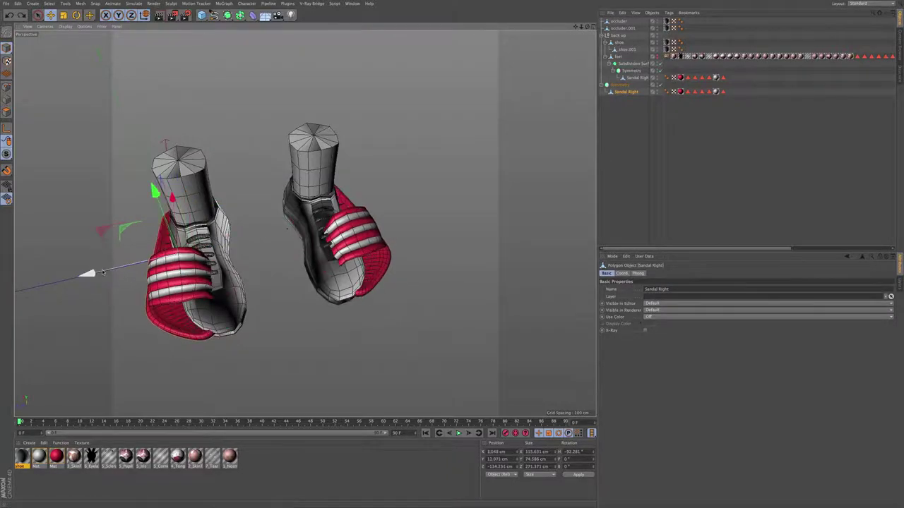
mouse_move(102, 272)
mouse_down()
mouse_move(95, 269)
mouse_move(113, 266)
mouse_up()
key(r)
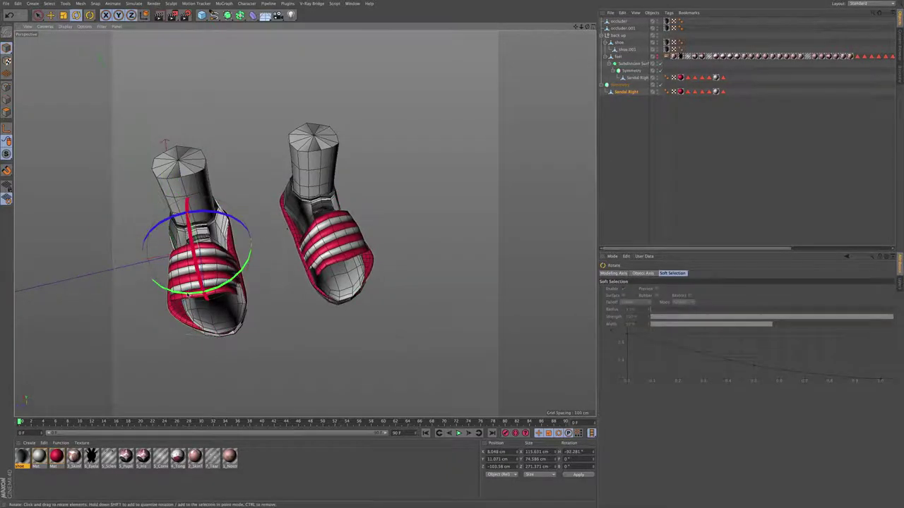
drag(188, 294, 199, 293)
Lower Sandal Right to about Y -0.1 cm and slide it forward to about X 20.9 cm to fit the shoe's sole
alt+drag(212, 253, 368, 201)
key(e)
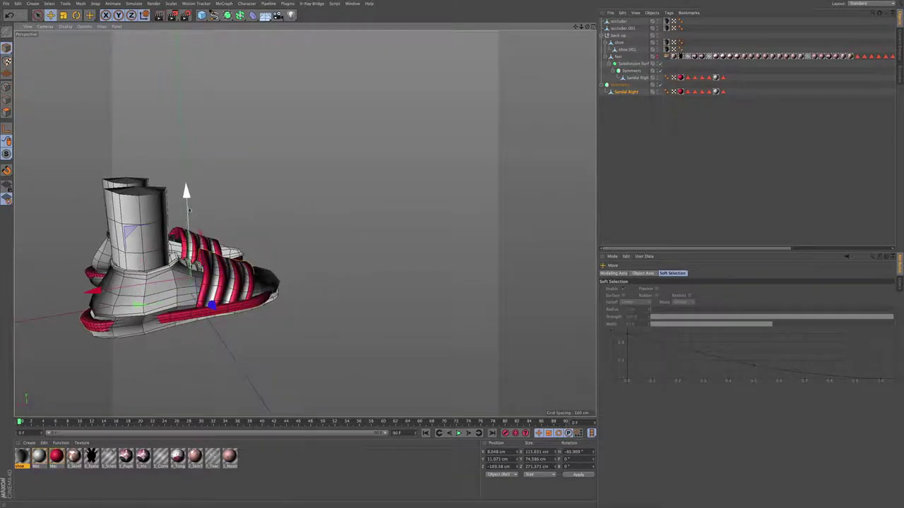
drag(190, 208, 190, 216)
alt+drag(219, 271, 200, 216)
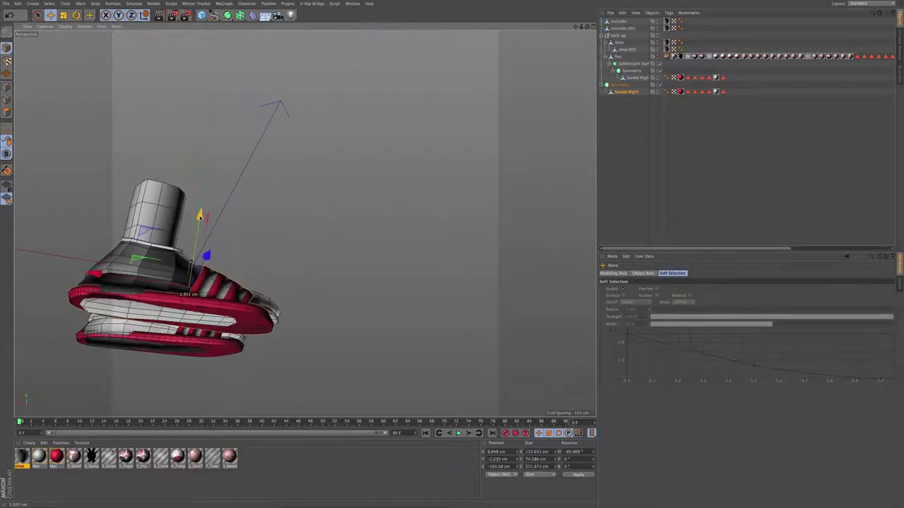
drag(95, 274, 102, 275)
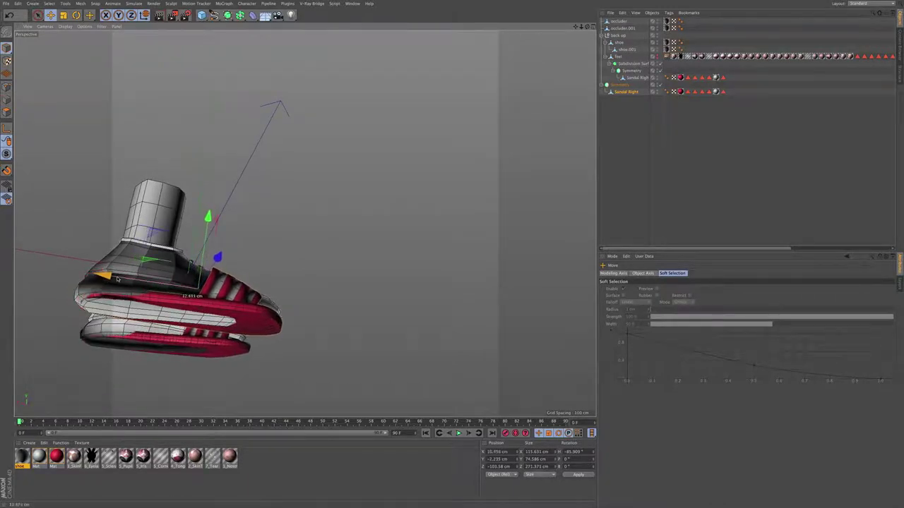
alt+drag(198, 289, 125, 365)
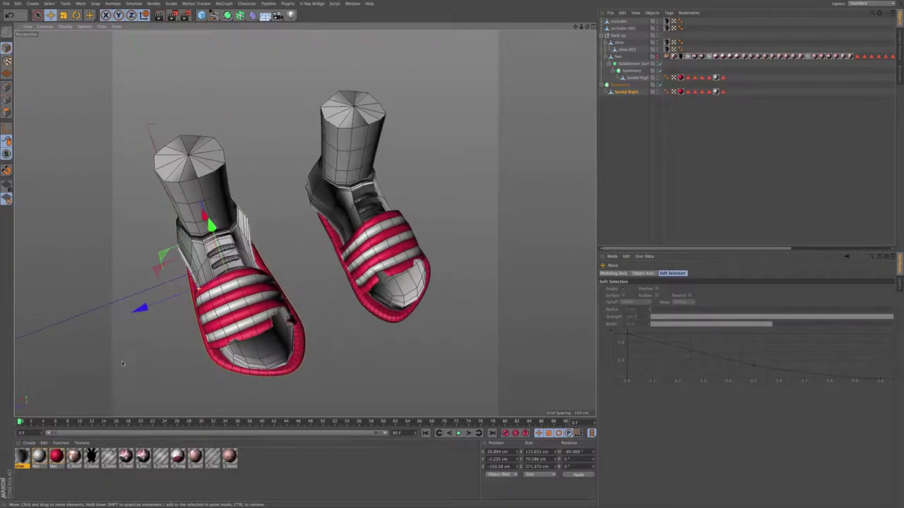
alt+drag(215, 271, 219, 211)
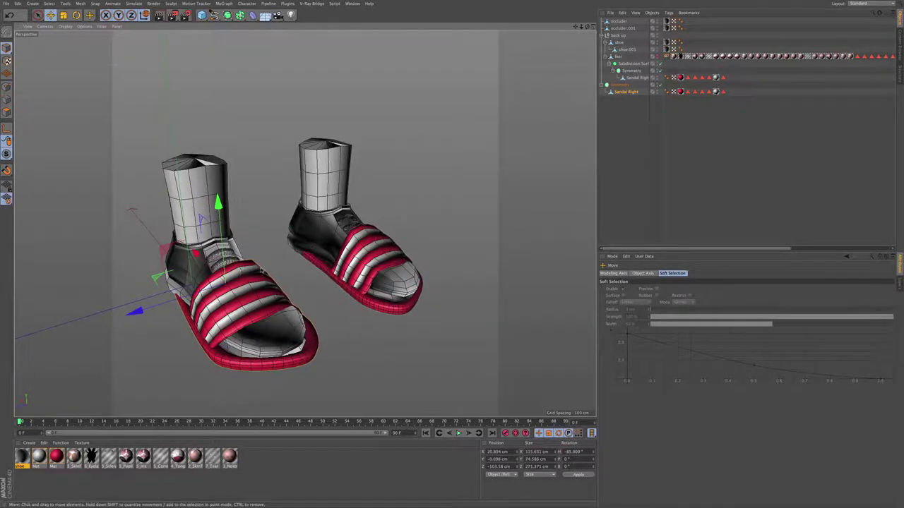
Hide the back up group in the viewport and collapse its hierarchy
click(643, 50)
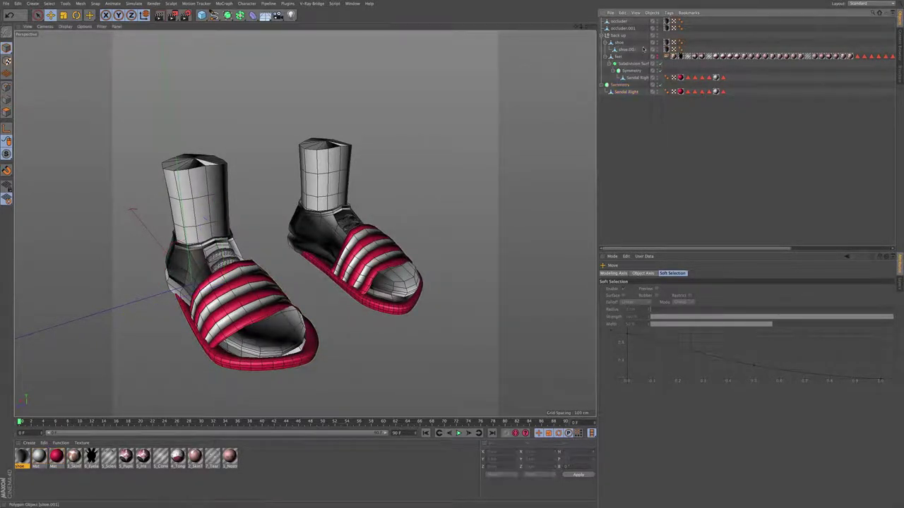
click(658, 35)
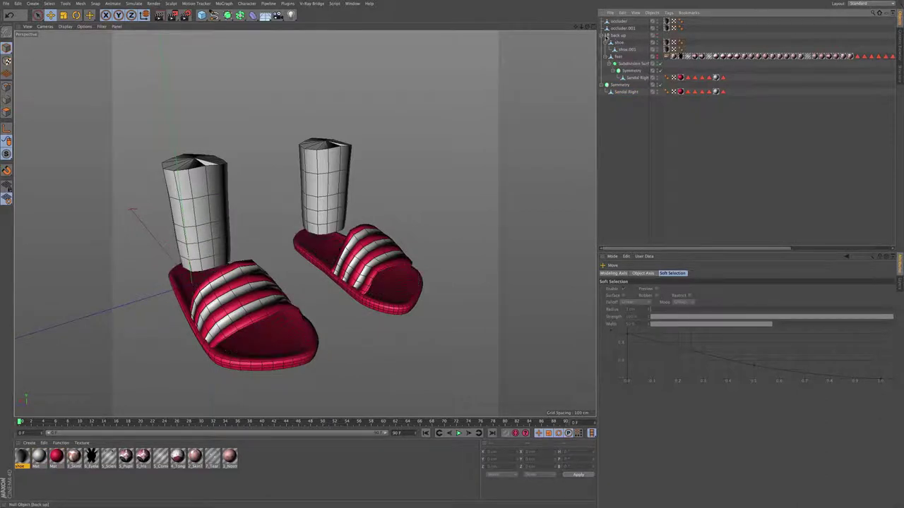
click(602, 35)
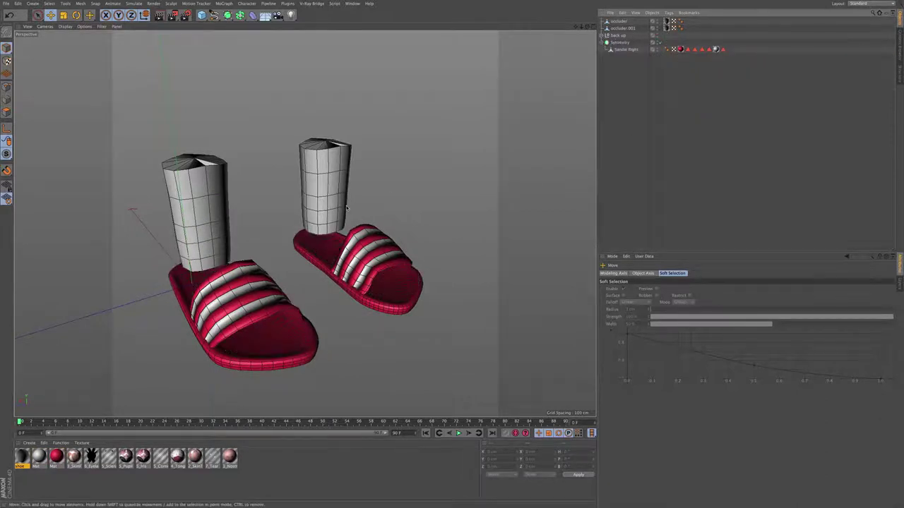